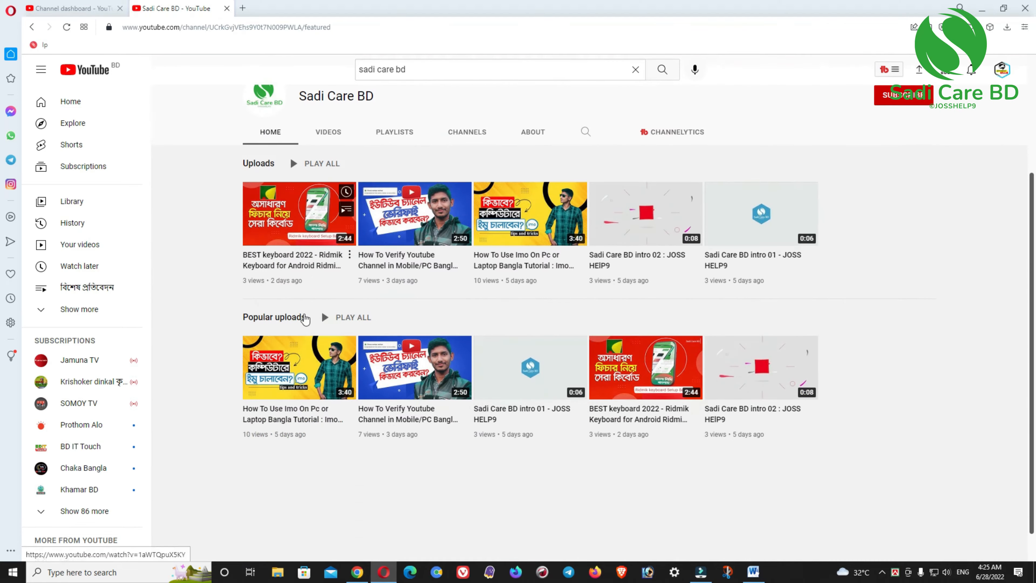
# View the Videos and About sections of the Sadi Care BD channel page
pyautogui.scroll(3, 314, 314)
pyautogui.click(337, 295)
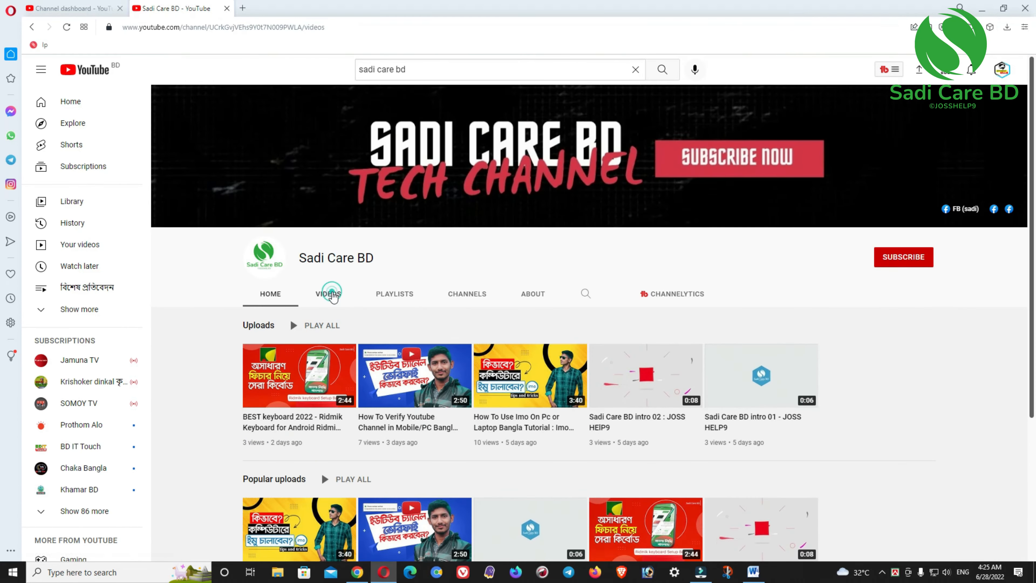
pyautogui.click(543, 298)
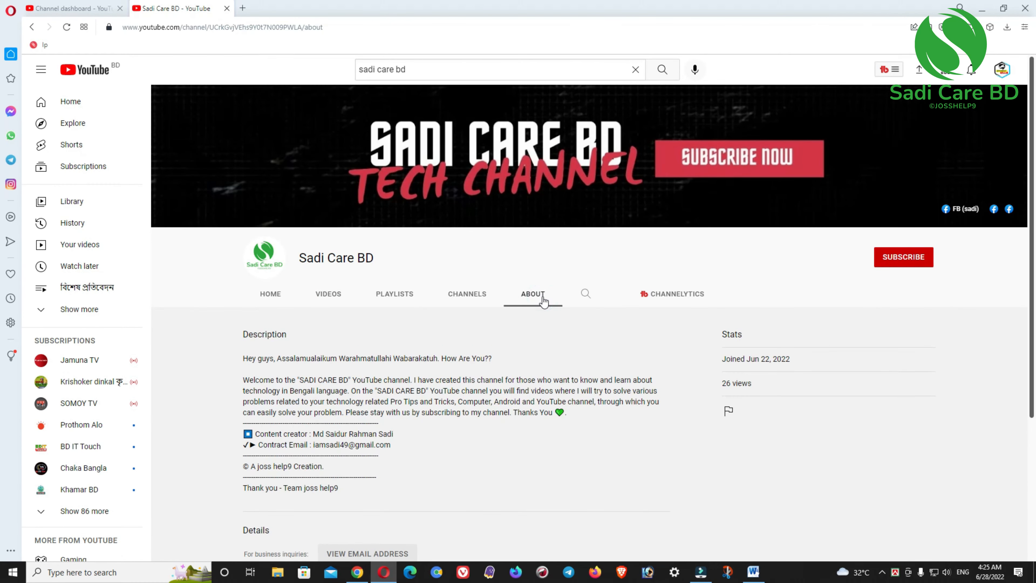
pyautogui.click(338, 295)
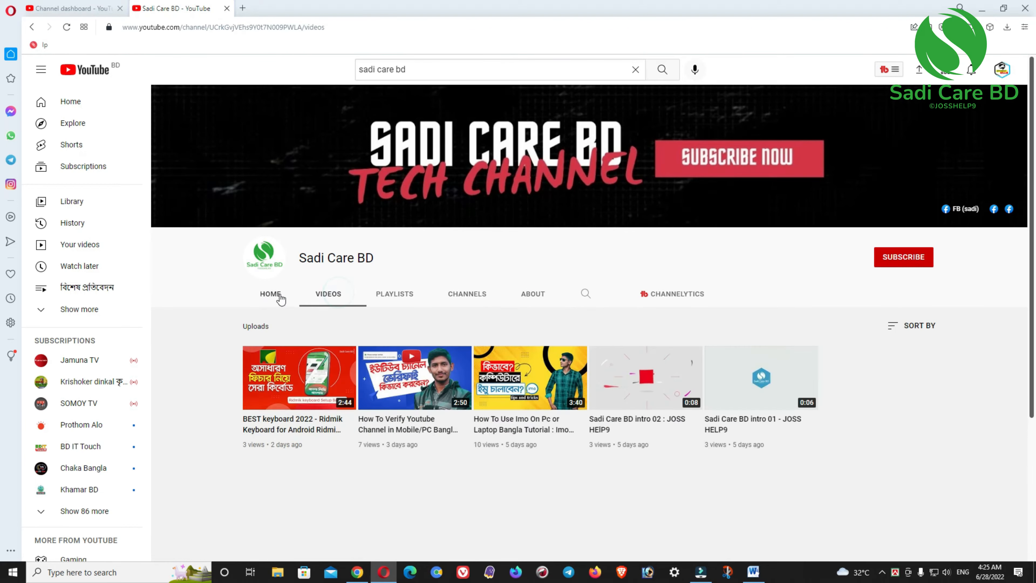
# Switch to YouTube Studio and look over the channel's content list and dashboard
pyautogui.click(98, 6)
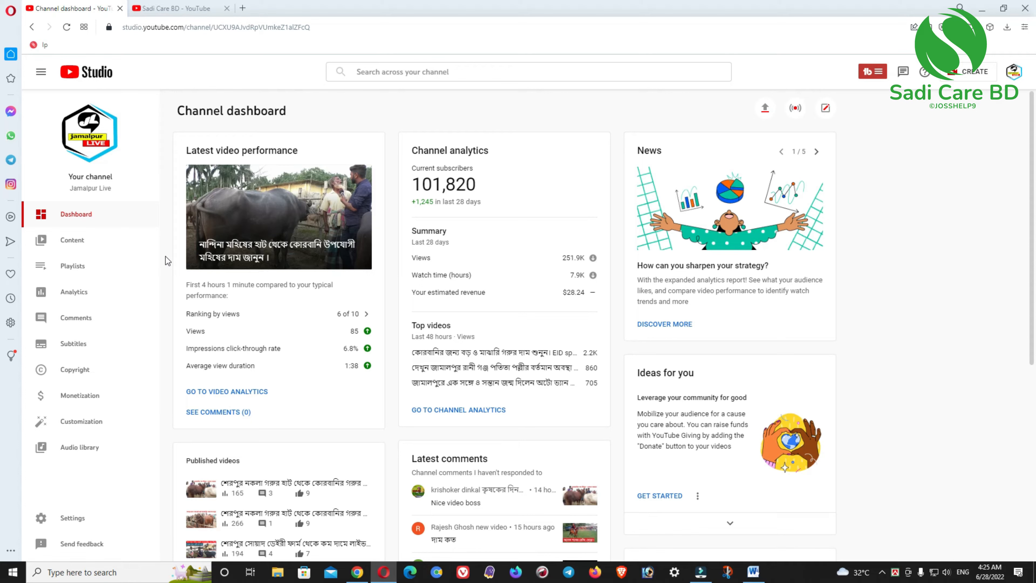
pyautogui.click(114, 243)
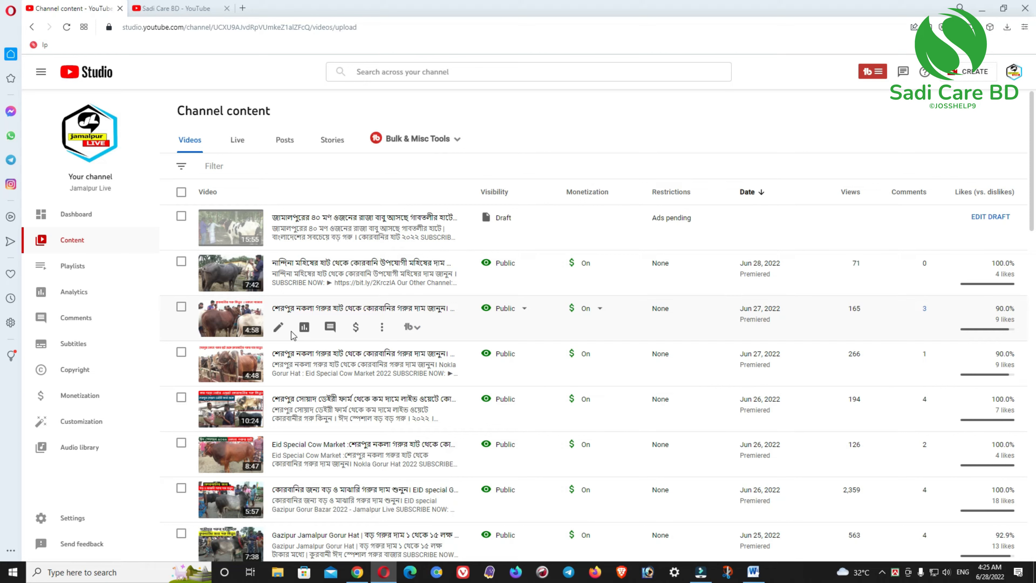
pyautogui.click(95, 224)
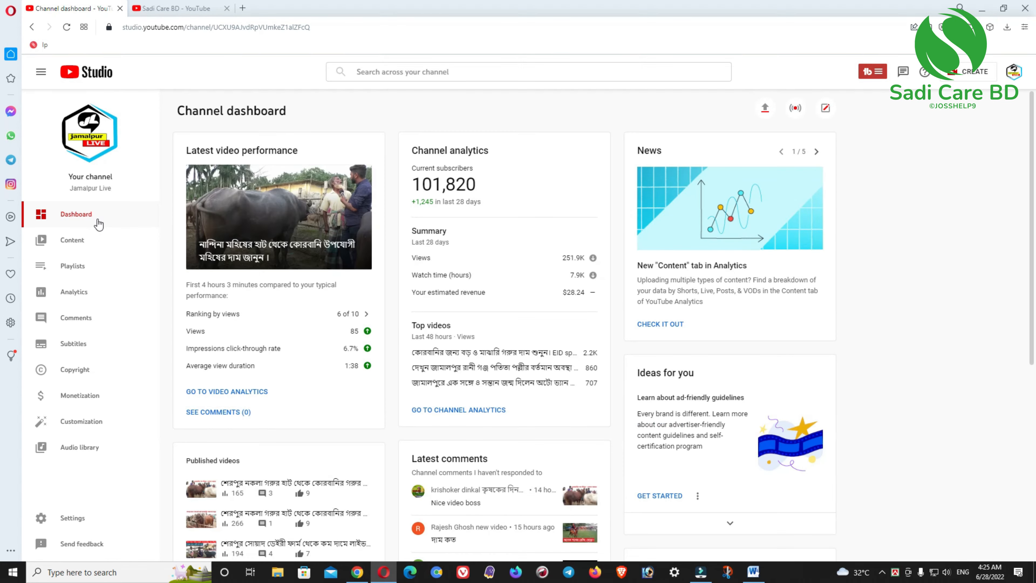
# Go back to the Sadi Care BD channel page and view its Playlists, Channels, About and Home sections
pyautogui.click(207, 13)
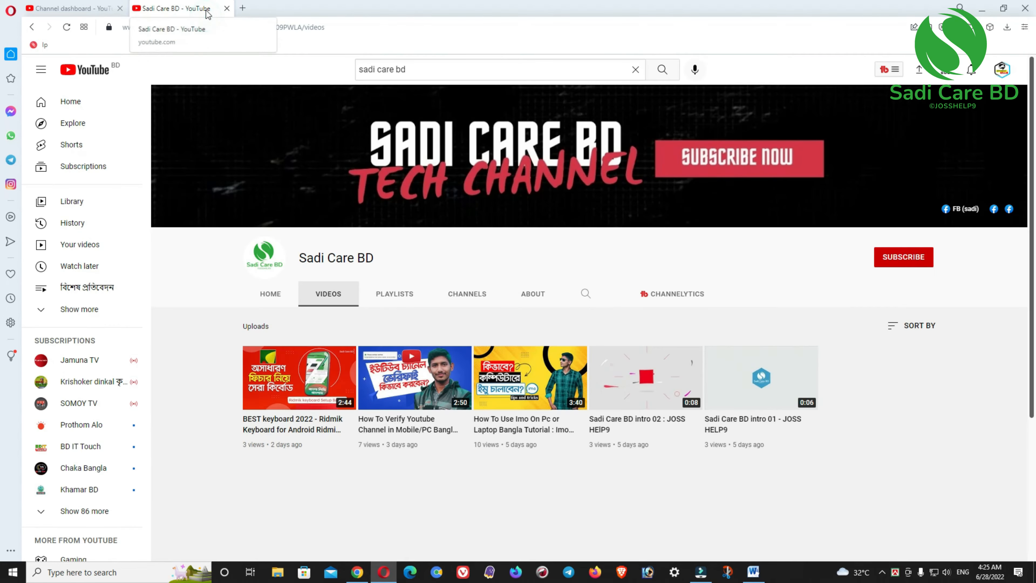
pyautogui.click(391, 293)
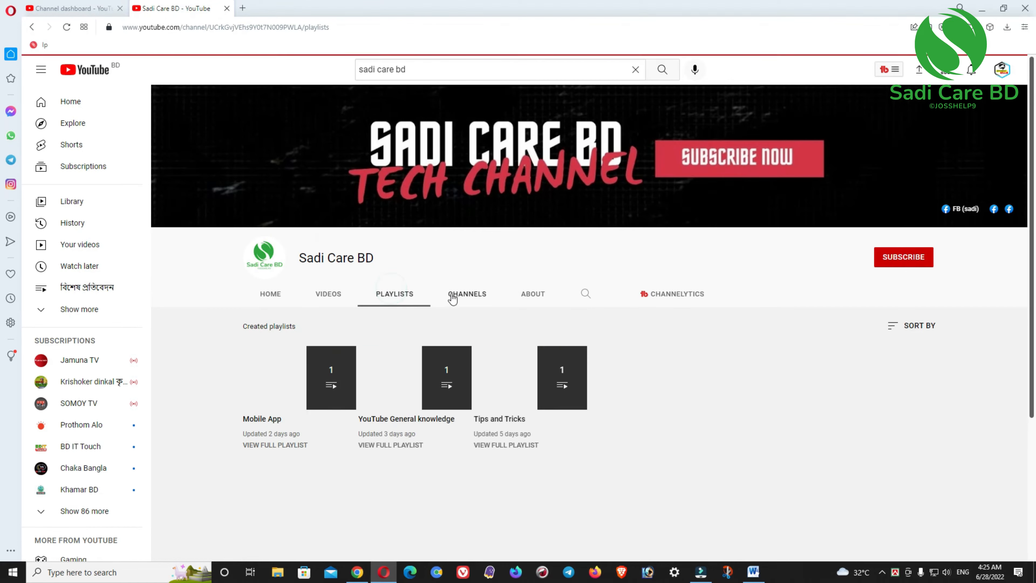
pyautogui.click(477, 295)
pyautogui.click(533, 294)
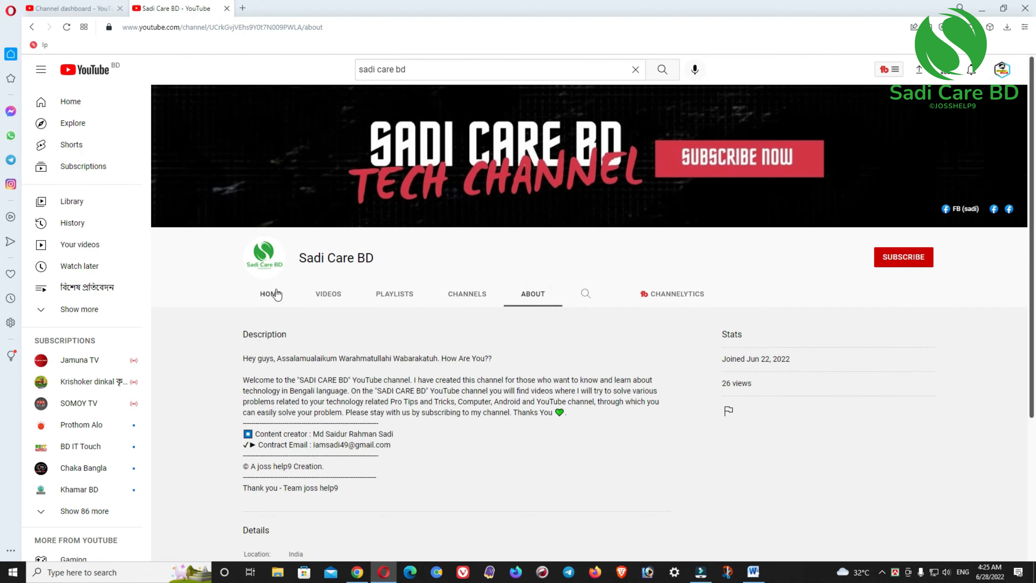
pyautogui.click(270, 294)
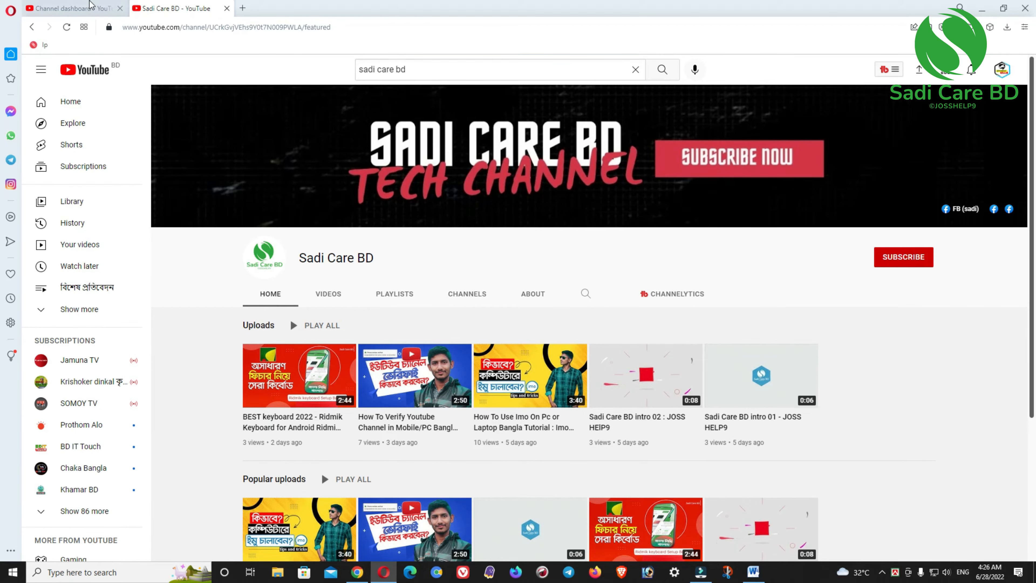
# Close the Sadi Care BD page, then open the draft video from the channel content and review its details
pyautogui.click(227, 9)
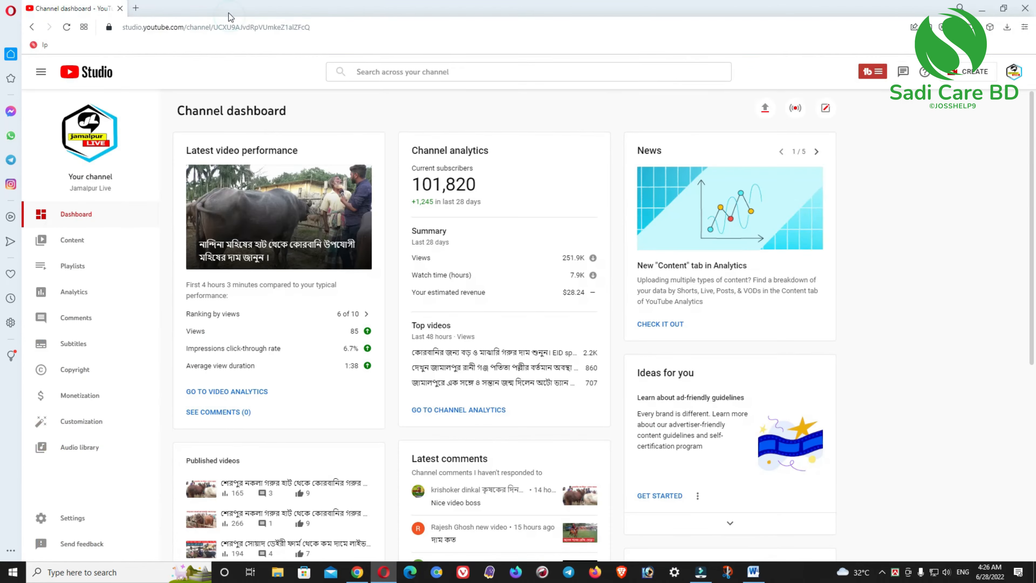
pyautogui.click(96, 244)
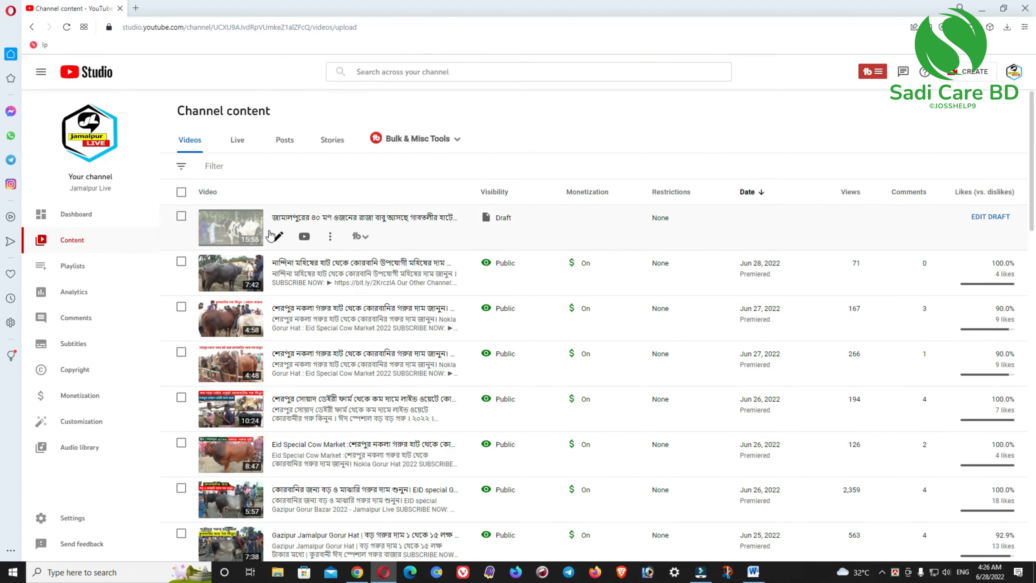
pyautogui.click(277, 236)
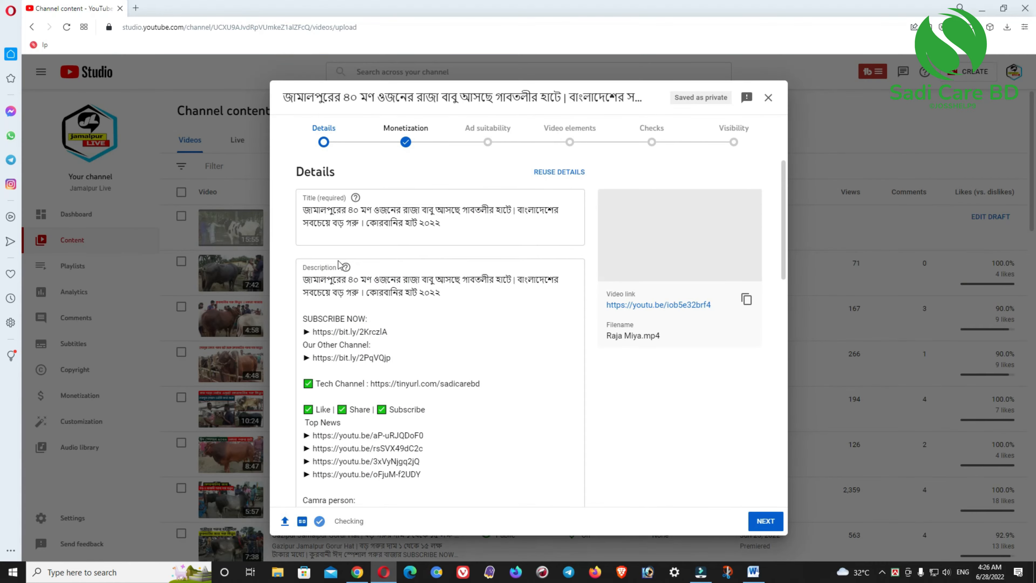
pyautogui.scroll(-5, 437, 270)
pyautogui.scroll(-7, 437, 270)
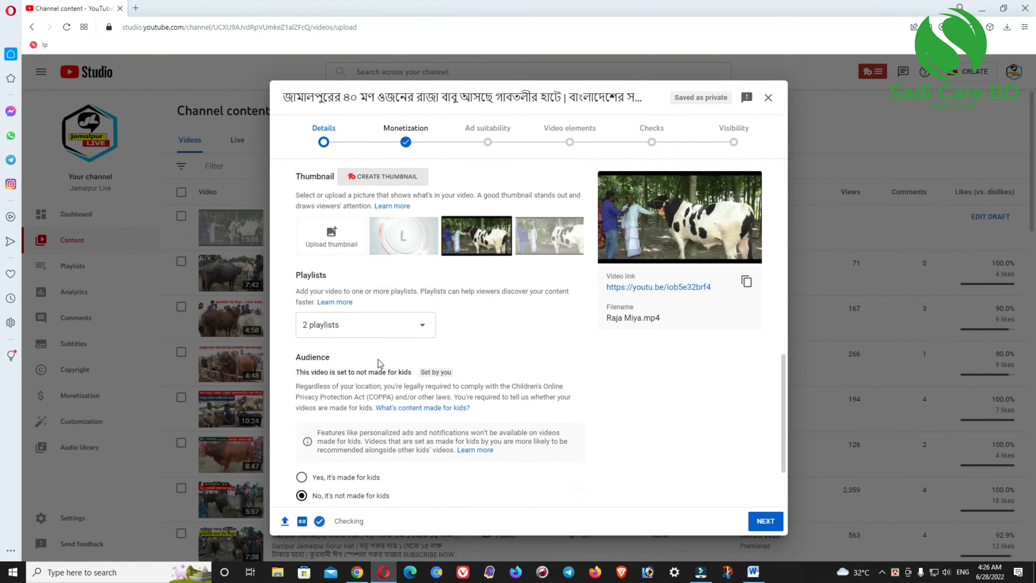
pyautogui.scroll(12, 376, 310)
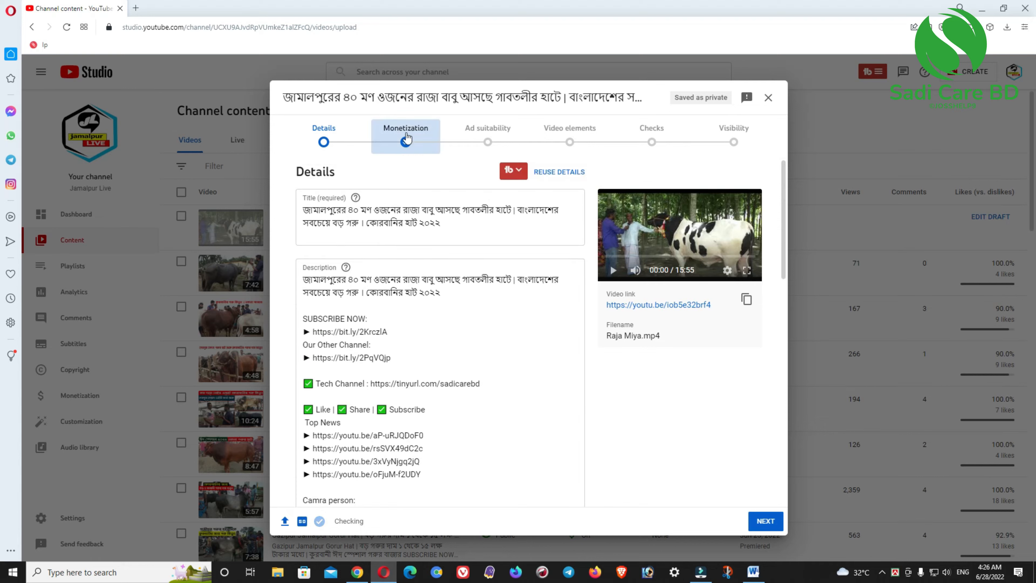
# Advance to the draft's monetization settings, review the ad types and open the mid-roll ad break editor
pyautogui.click(762, 522)
pyautogui.scroll(-2, 354, 243)
pyautogui.scroll(2, 417, 241)
pyautogui.scroll(-2, 317, 229)
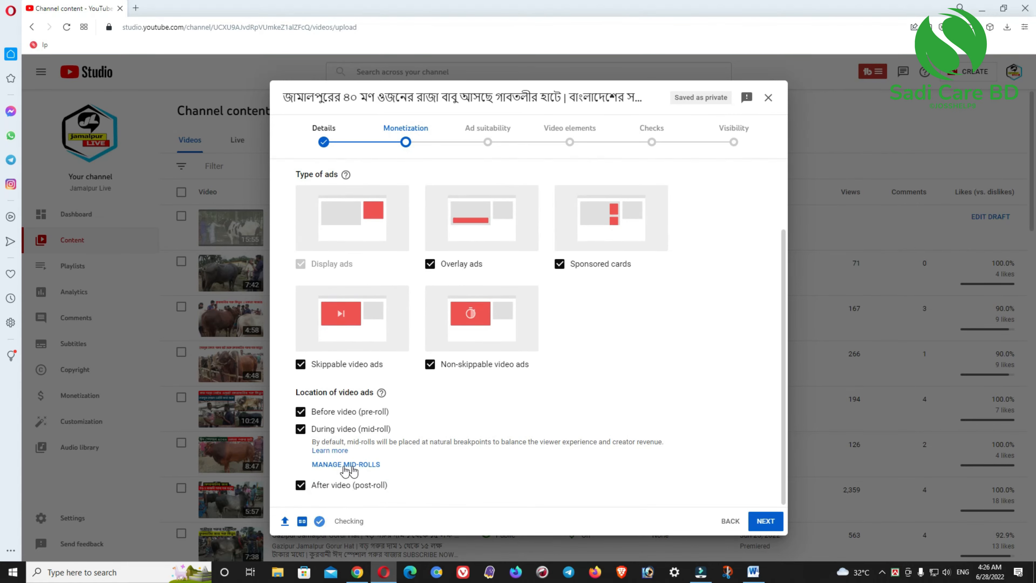
pyautogui.click(367, 464)
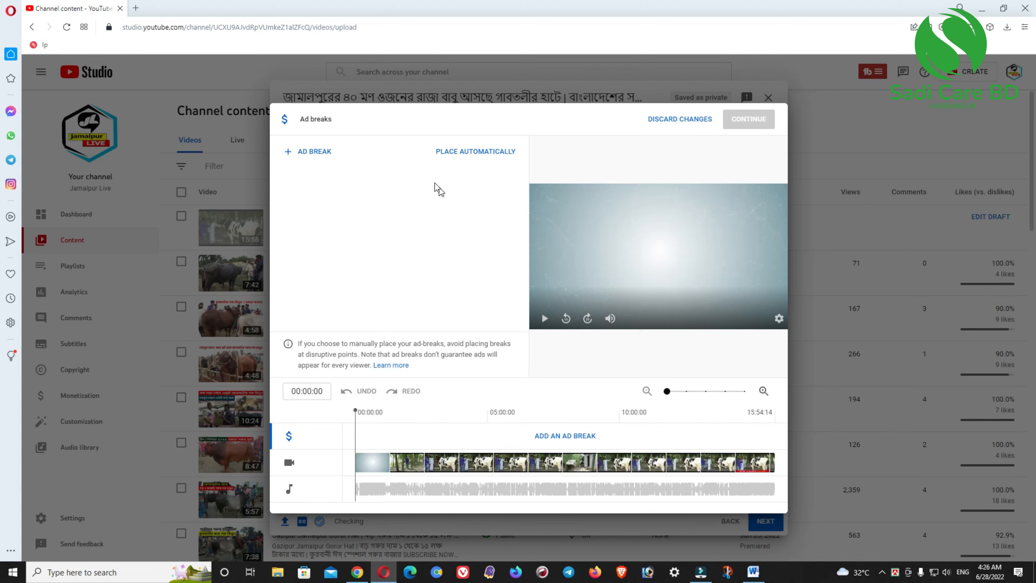
# Add manual ad breaks at 00:00:00 and 00:33:04 of the draft video
pyautogui.click(315, 153)
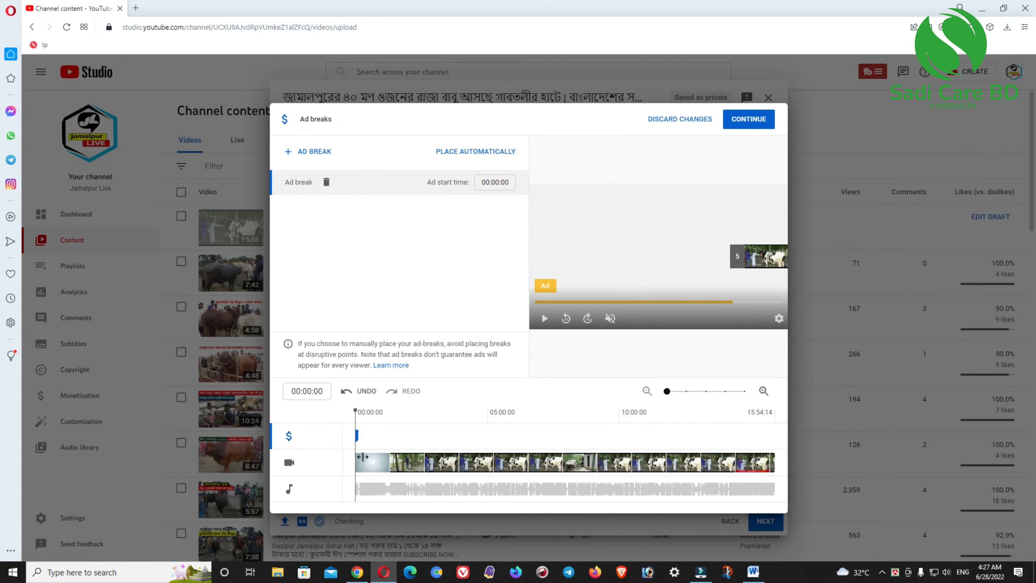
pyautogui.click(355, 420)
pyautogui.moveTo(355, 419); pyautogui.dragTo(369, 420)
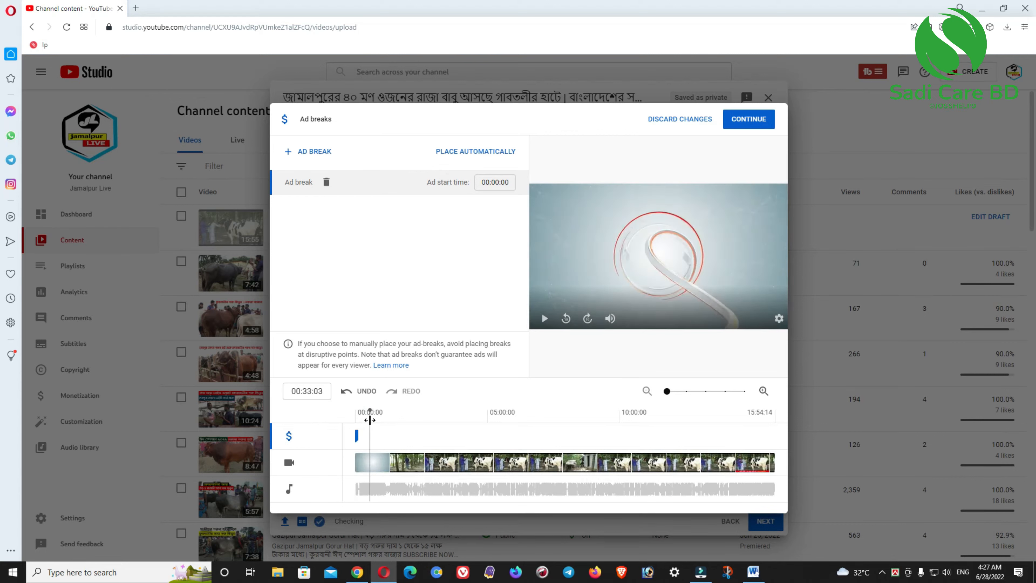
pyautogui.click(311, 152)
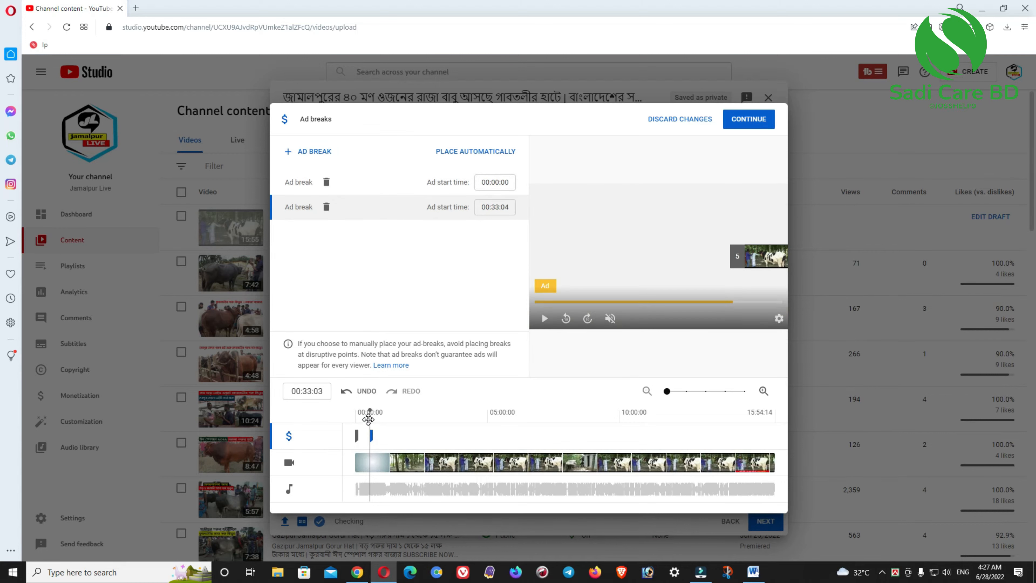
# Add three more ad breaks at 01:11:06, 01:45:15 and 02:28:15
pyautogui.moveTo(370, 420); pyautogui.dragTo(421, 424)
pyautogui.click(310, 151)
pyautogui.click(387, 415)
pyautogui.click(320, 159)
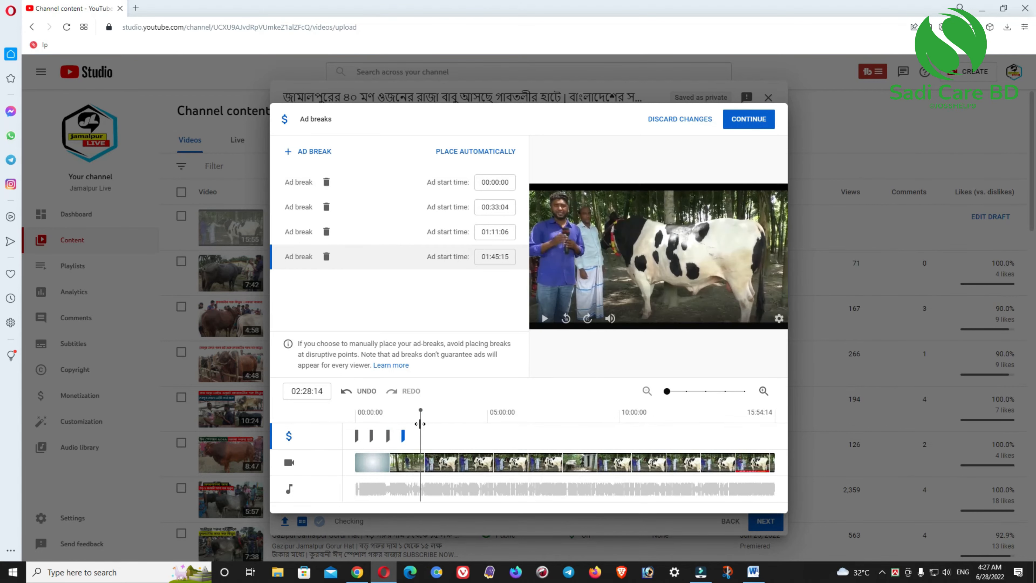
pyautogui.click(318, 159)
# Add ad breaks at 03:05:12, 03:47:06, about 04:30 and about 05:07 on the video timeline
pyautogui.moveTo(420, 412); pyautogui.dragTo(492, 415)
pyautogui.click(313, 151)
pyautogui.click(318, 152)
pyautogui.click(320, 158)
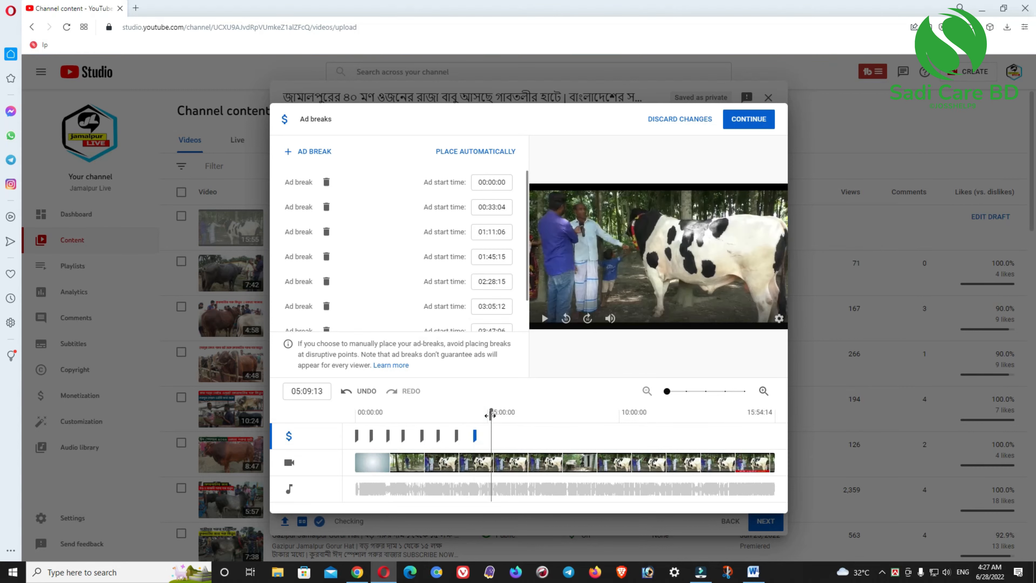
pyautogui.click(322, 158)
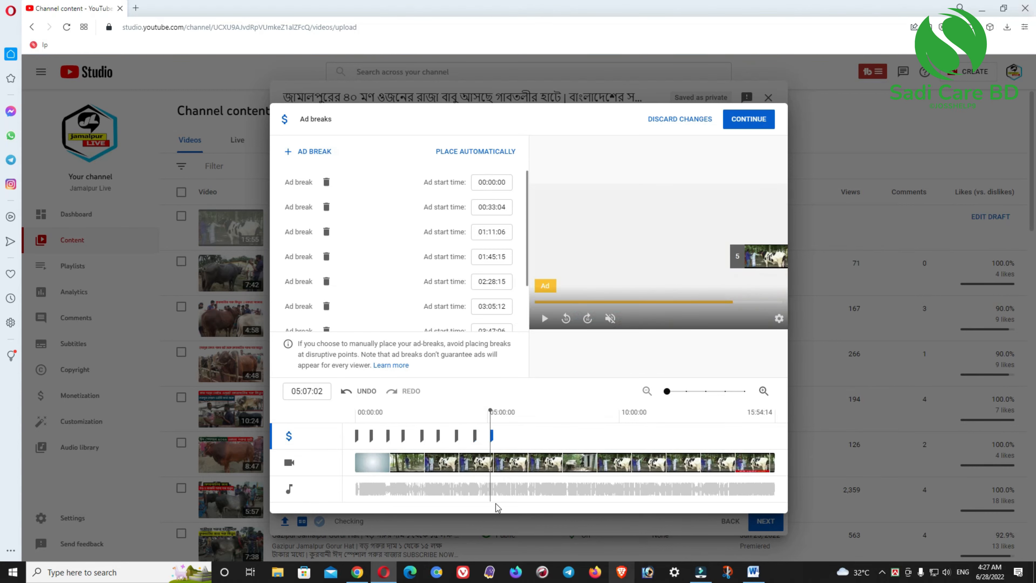
# Place ad breaks at about 05:43, 06:19 and 06:55 on the video timeline
pyautogui.moveTo(499, 416); pyautogui.dragTo(507, 419)
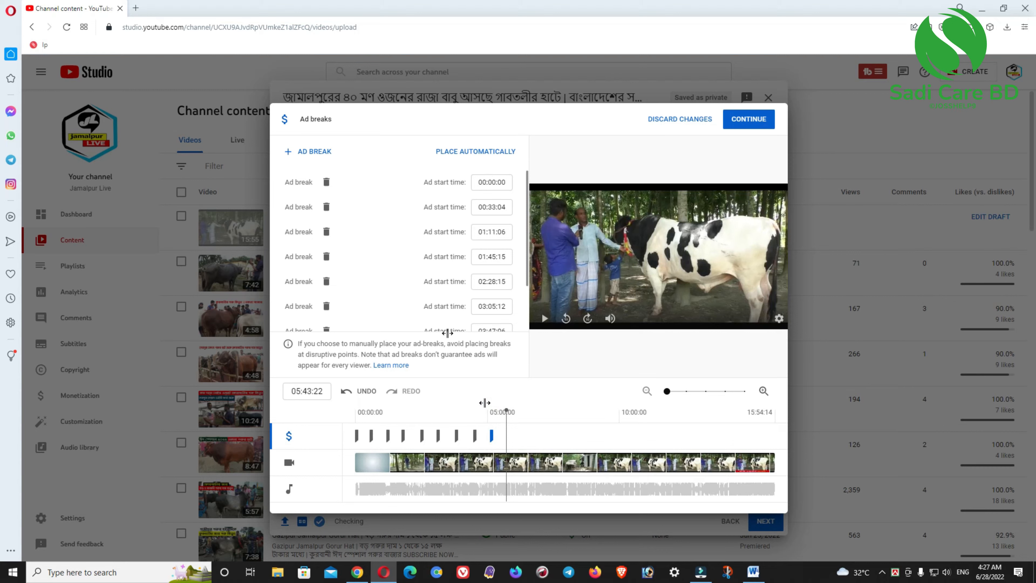
pyautogui.click(313, 152)
pyautogui.moveTo(510, 418); pyautogui.dragTo(522, 418)
pyautogui.click(325, 152)
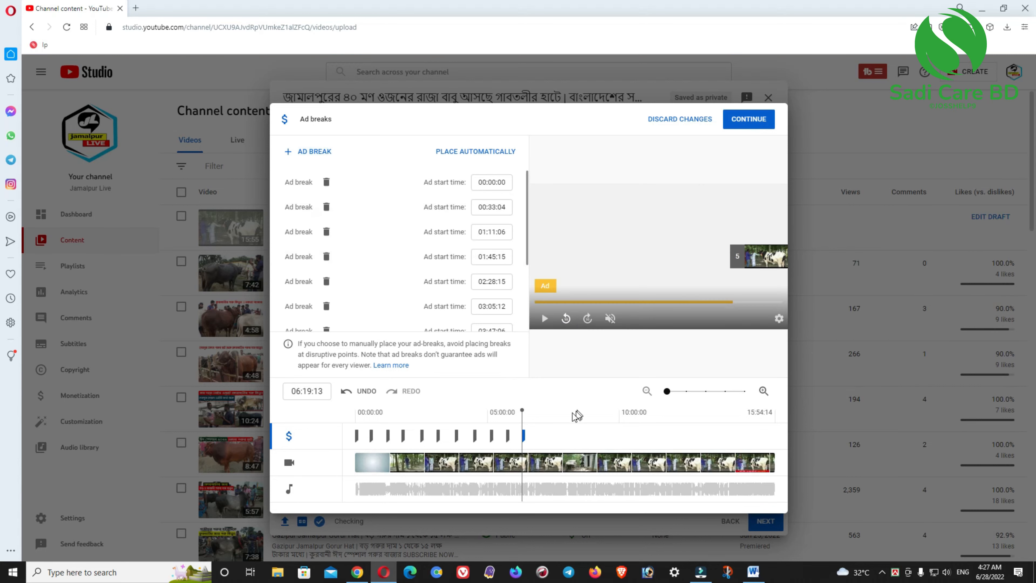
pyautogui.click(535, 415)
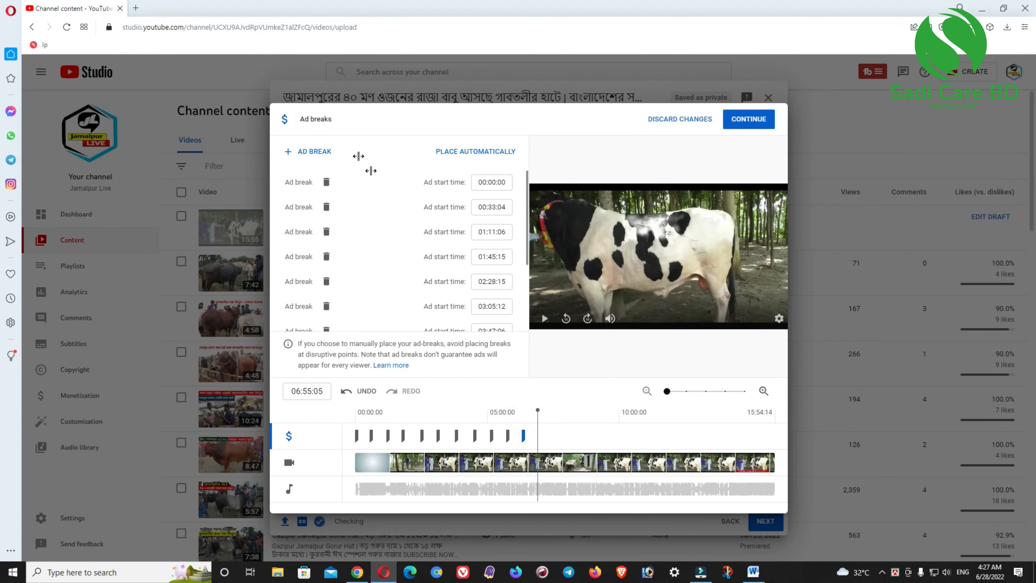
pyautogui.click(313, 162)
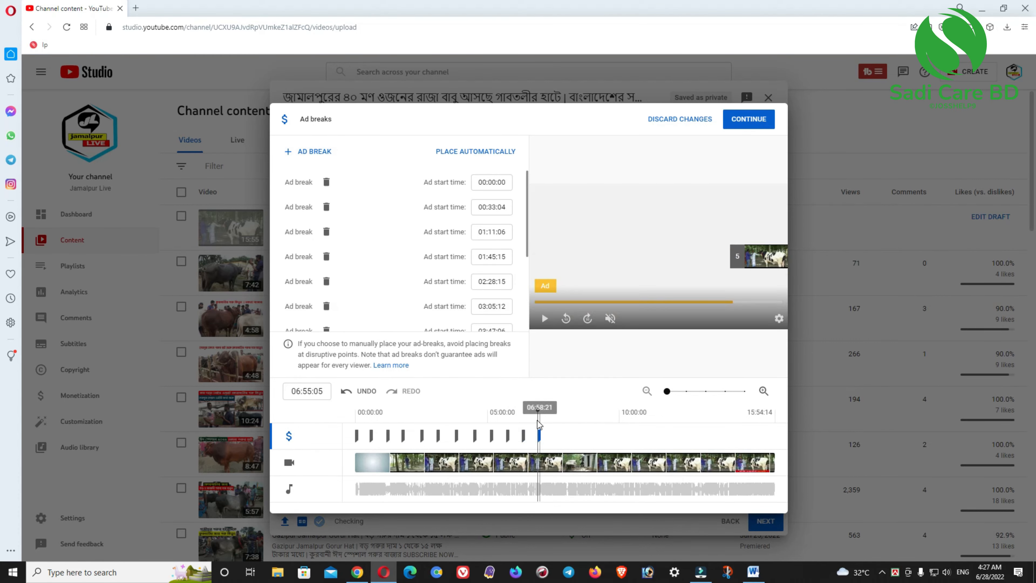
# Insert ad breaks at about 07:33 and 08:13 on the video timeline
pyautogui.click(547, 416)
pyautogui.click(555, 416)
pyautogui.click(315, 151)
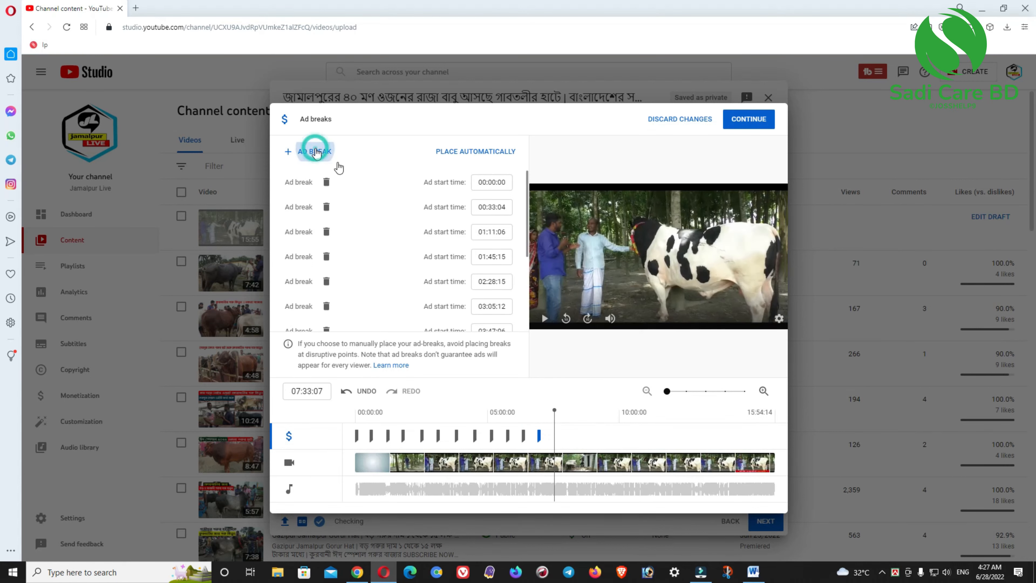
pyautogui.moveTo(554, 411); pyautogui.dragTo(573, 419)
pyautogui.click(303, 158)
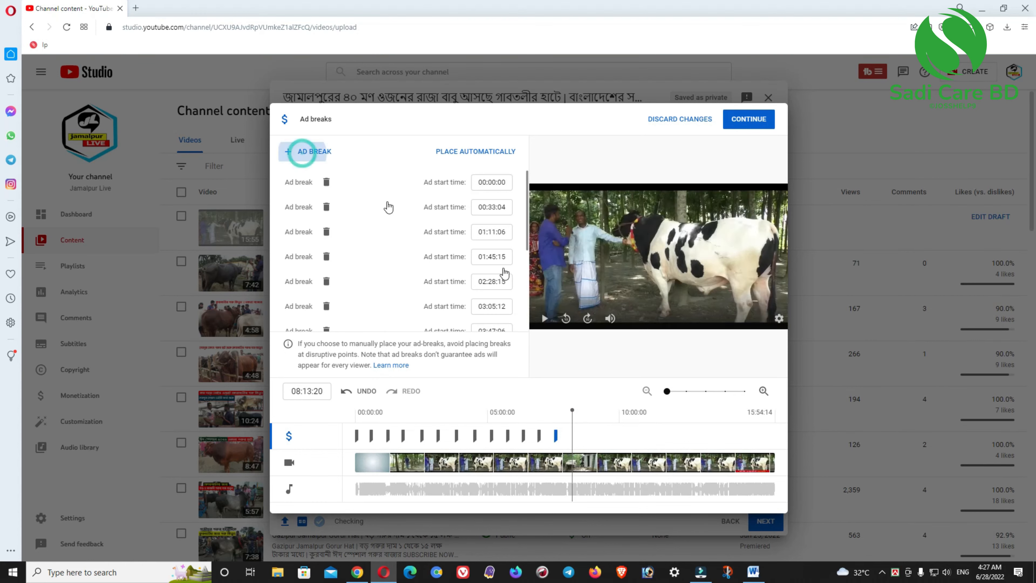
# Add ad breaks at about 08:50, 09:32 and 10:15 on the video timeline
pyautogui.moveTo(572, 415); pyautogui.dragTo(608, 418)
pyautogui.click(305, 155)
pyautogui.click(311, 151)
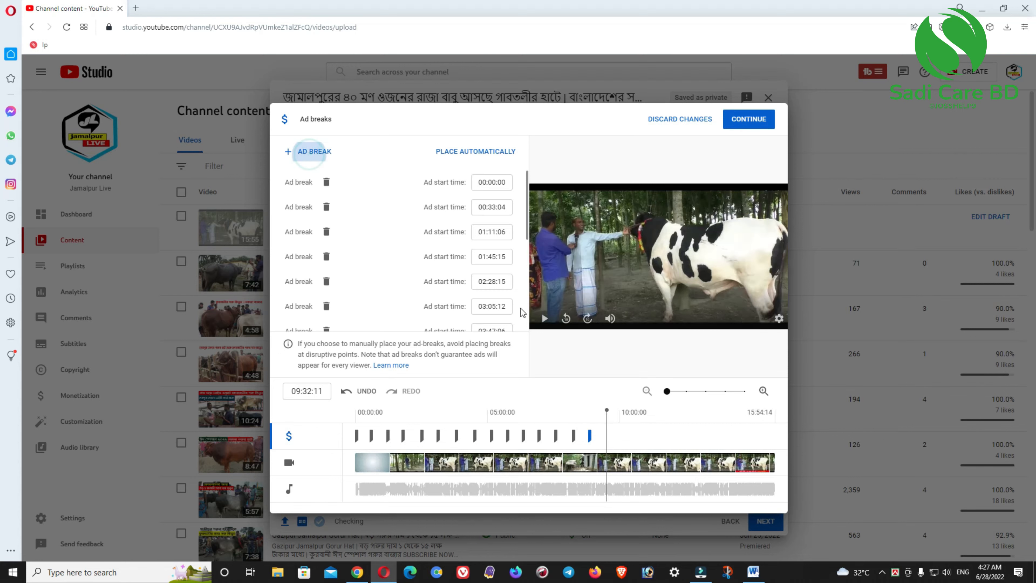
pyautogui.moveTo(616, 417); pyautogui.dragTo(627, 418)
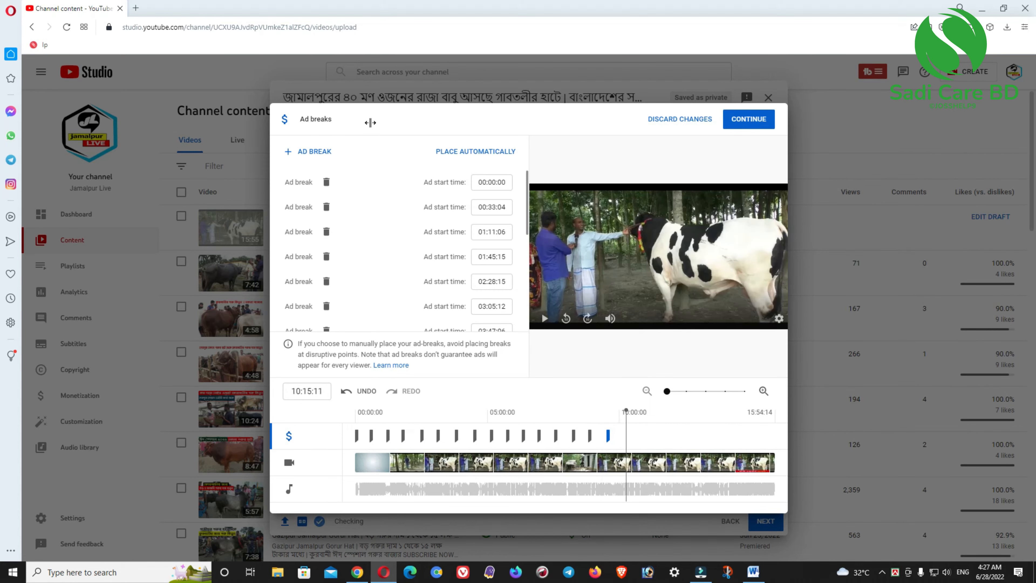
pyautogui.click(306, 152)
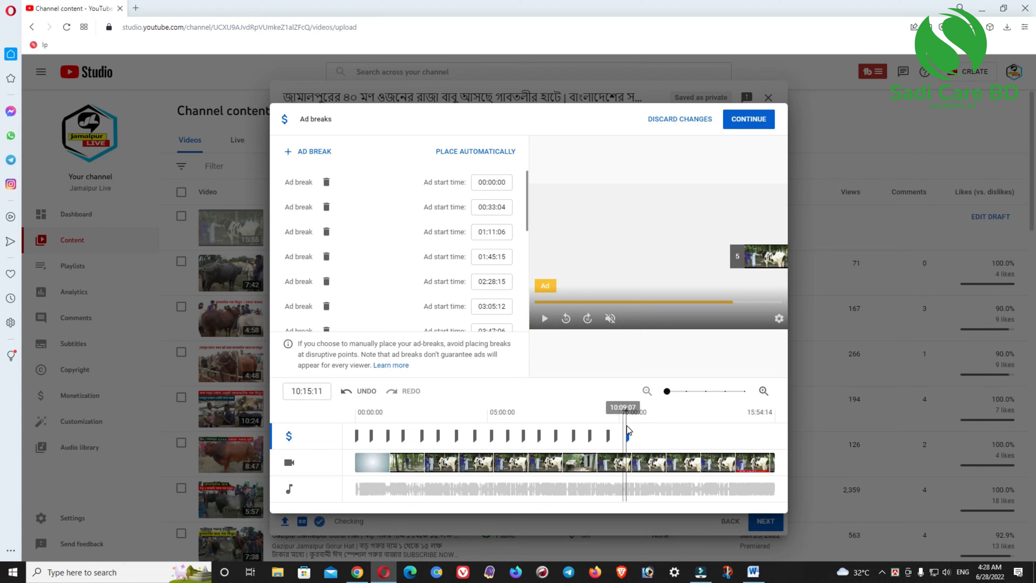
# Add ad breaks at about 10:46, 11:30 and 12:06 on the video timeline
pyautogui.click(640, 424)
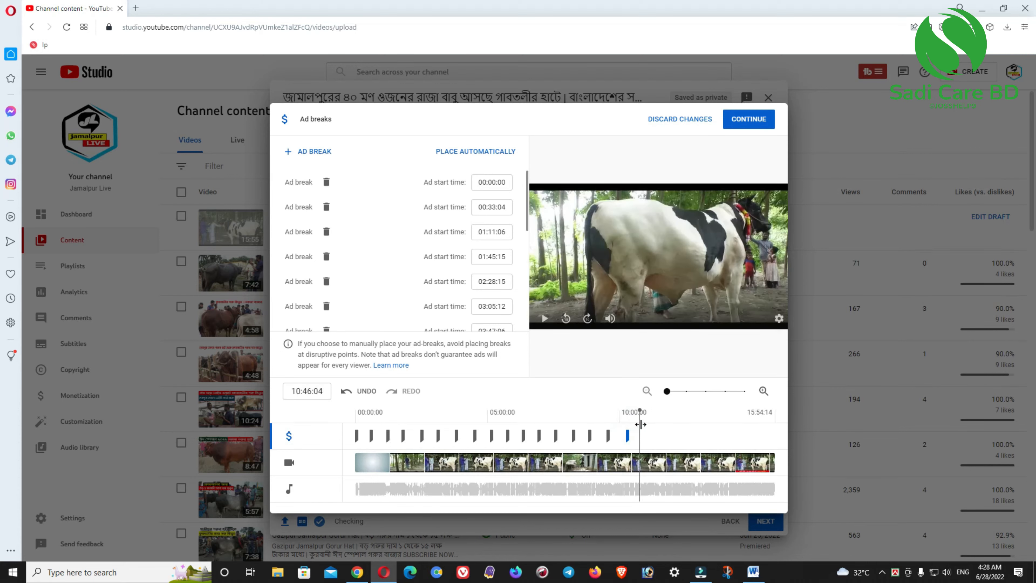
pyautogui.click(326, 150)
pyautogui.moveTo(638, 420); pyautogui.dragTo(674, 414)
pyautogui.click(314, 150)
pyautogui.click(329, 148)
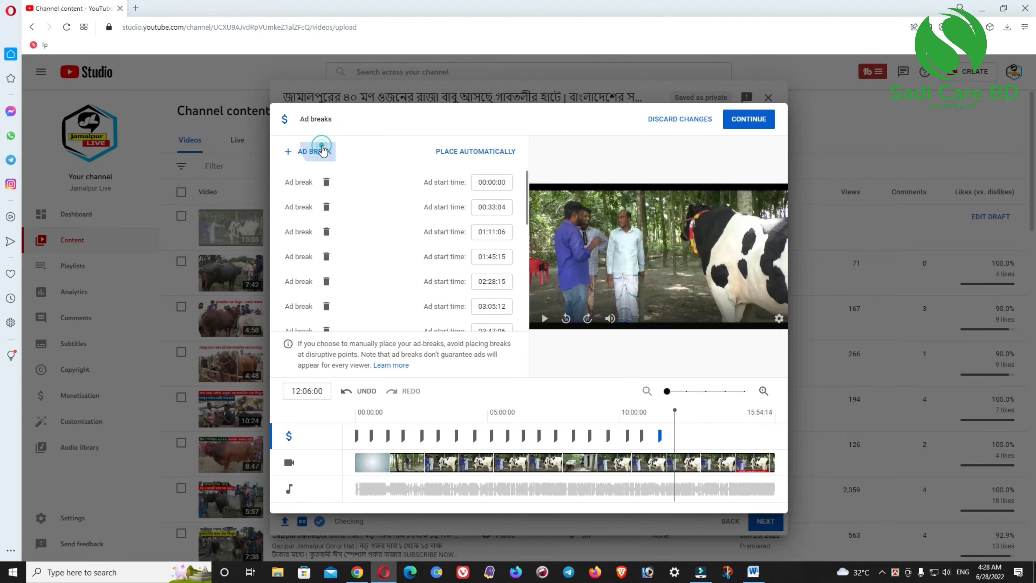
# Add ad breaks at about 12:45, 13:25 and 14:07 near the end of the video
pyautogui.moveTo(687, 418); pyautogui.dragTo(728, 416)
pyautogui.click(306, 155)
pyautogui.click(319, 151)
pyautogui.click(325, 151)
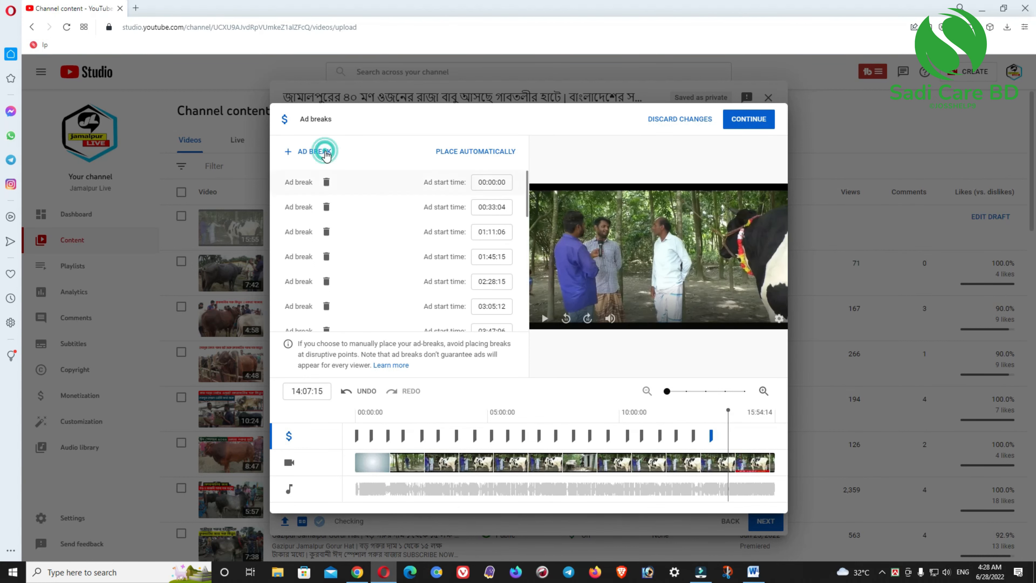
# Add the remaining ad breaks near the end of the video, the last at about 15:23, and confirm the ad break placement
pyautogui.moveTo(729, 411); pyautogui.dragTo(759, 410)
pyautogui.click(314, 150)
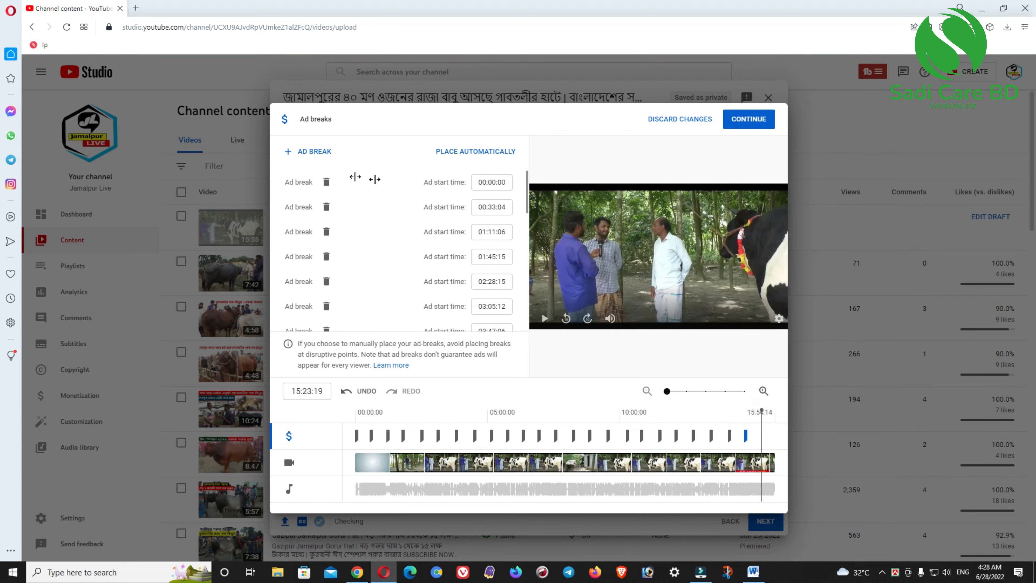
pyautogui.click(315, 152)
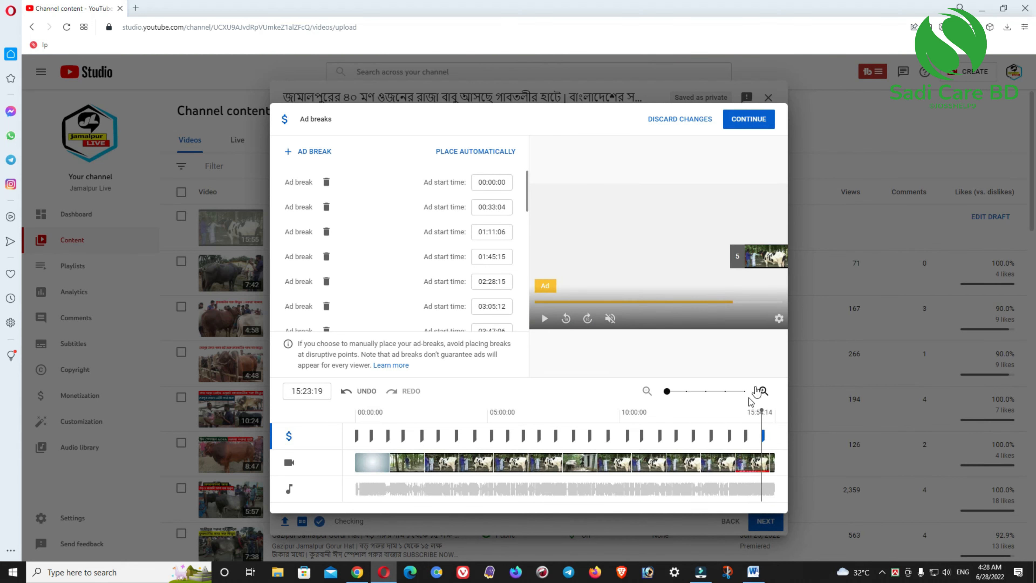
pyautogui.click(746, 123)
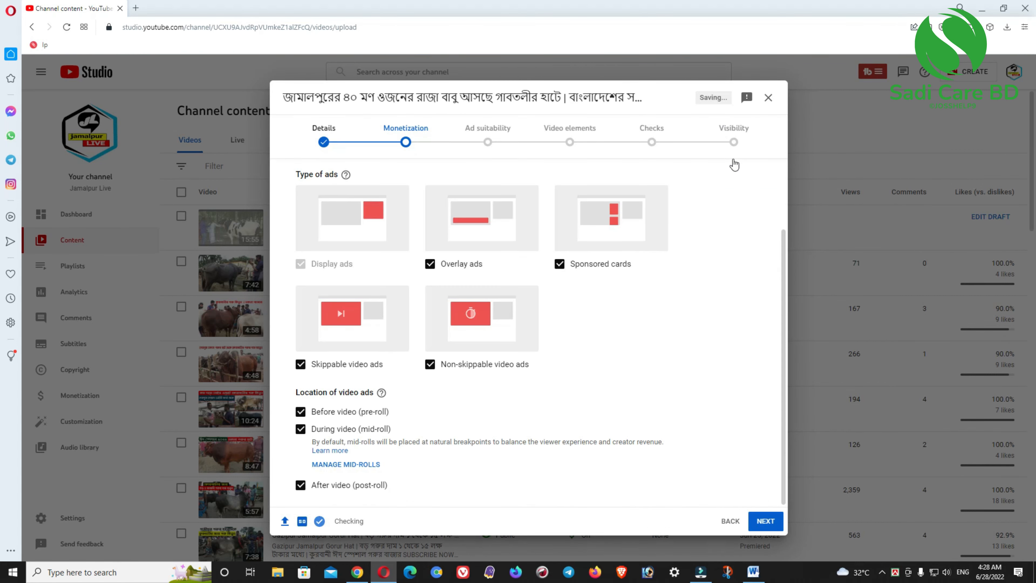
# Rate the video's ad suitability as "None of the above" for all sensitive content categories and submit the rating
pyautogui.click(766, 521)
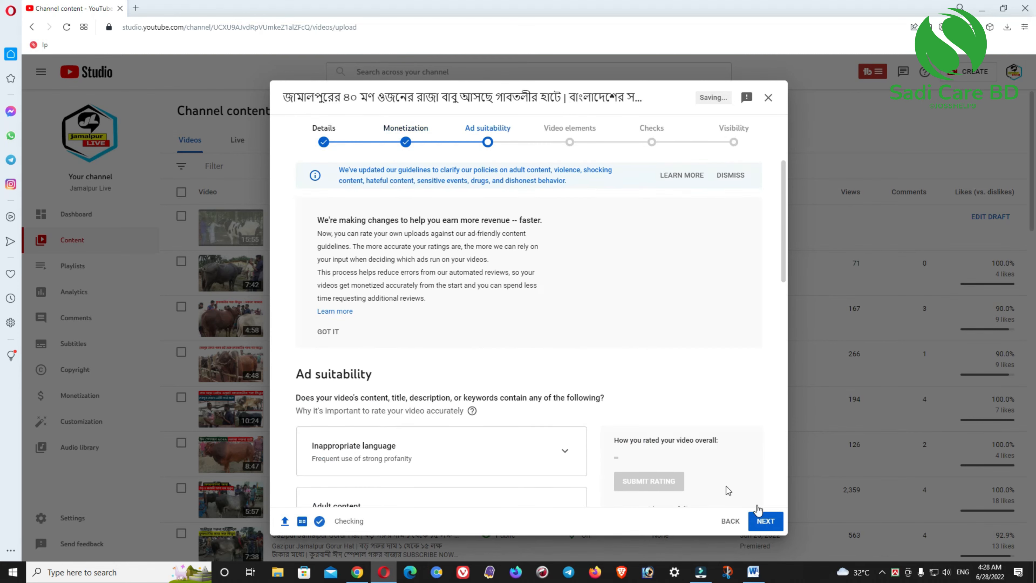
pyautogui.scroll(-5, 402, 400)
pyautogui.scroll(-7, 402, 400)
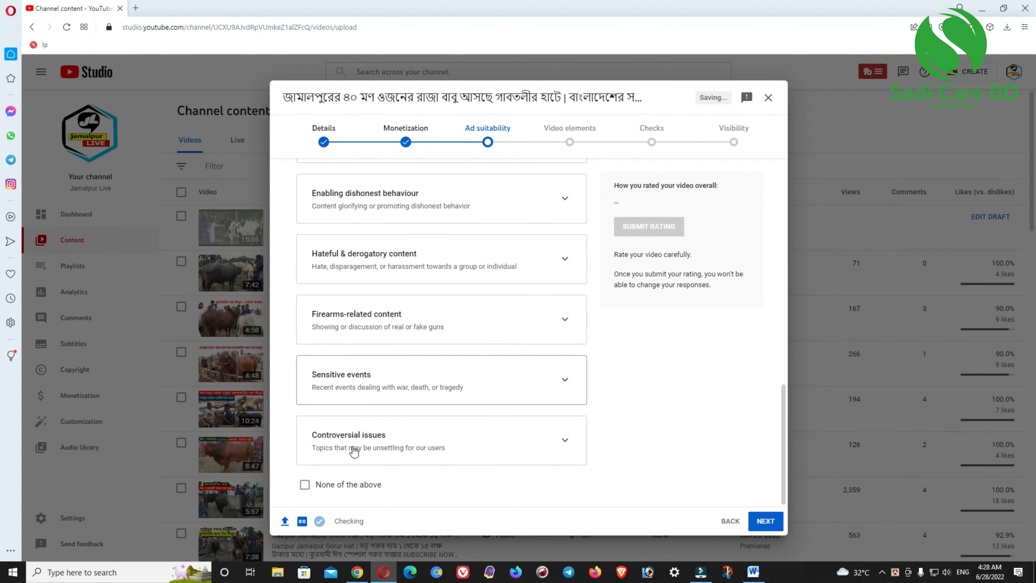
pyautogui.click(309, 484)
pyautogui.click(638, 235)
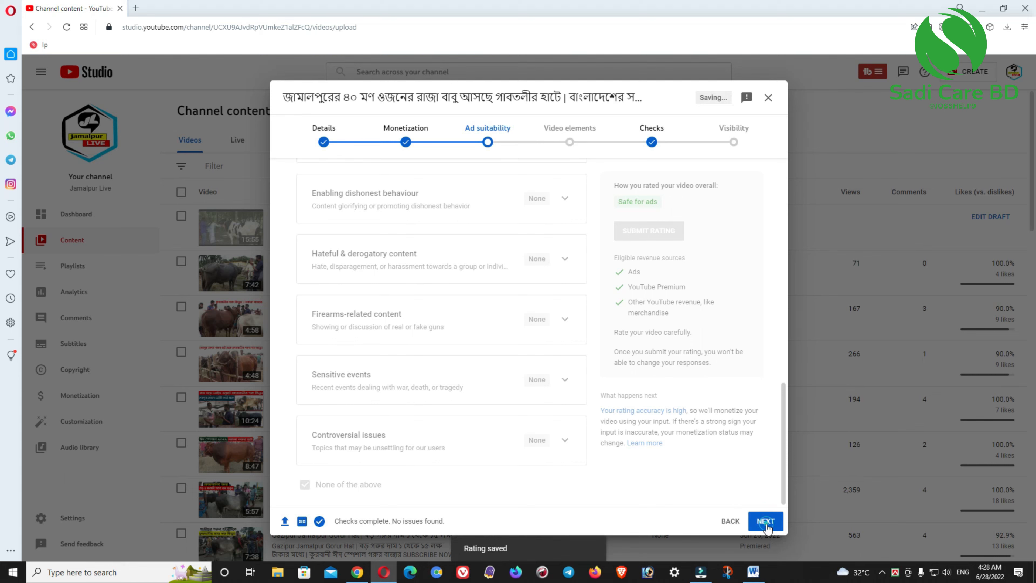
# Continue to the video elements and add an end screen using the two-video template
pyautogui.click(765, 524)
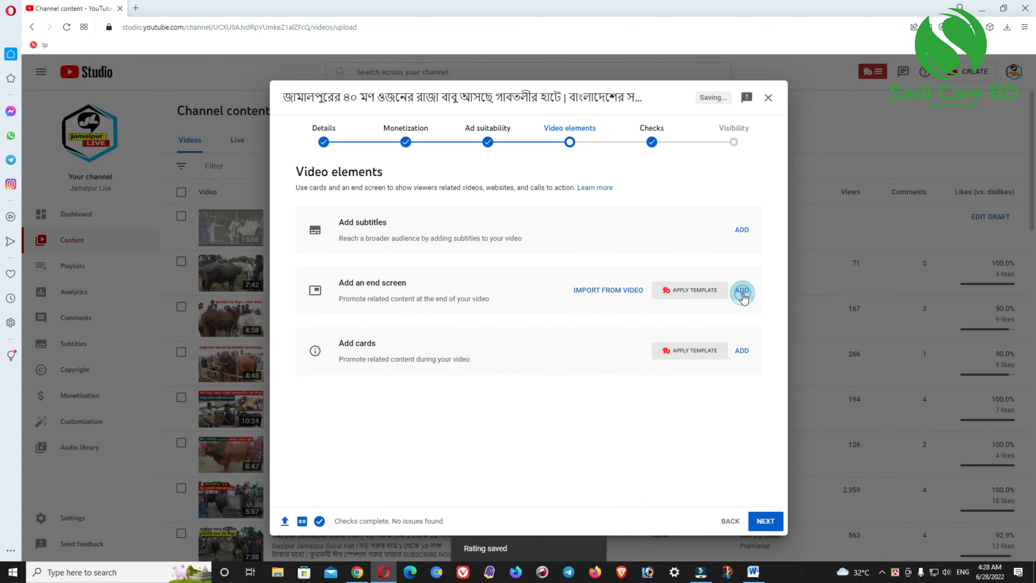
pyautogui.click(743, 295)
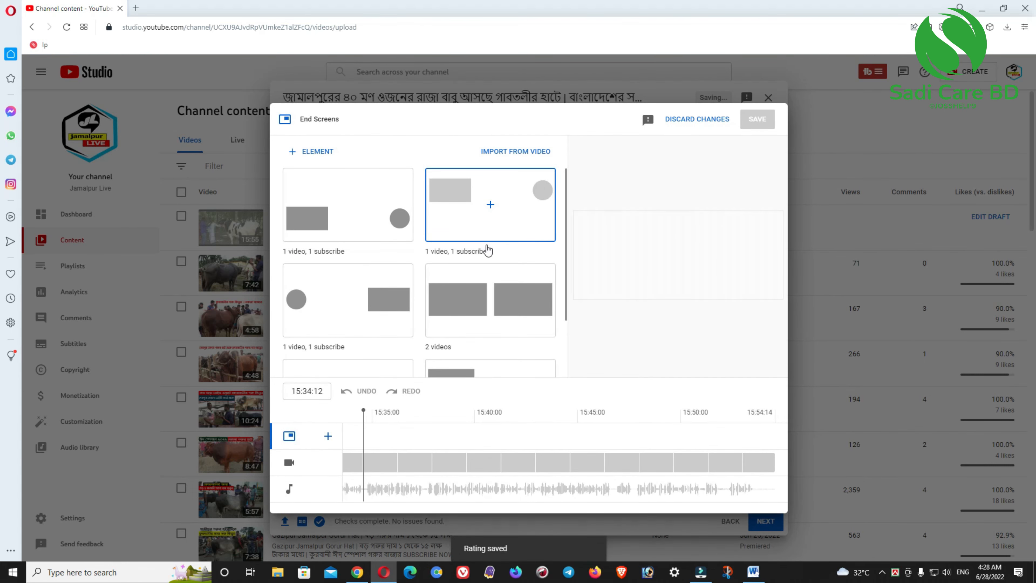
pyautogui.click(344, 203)
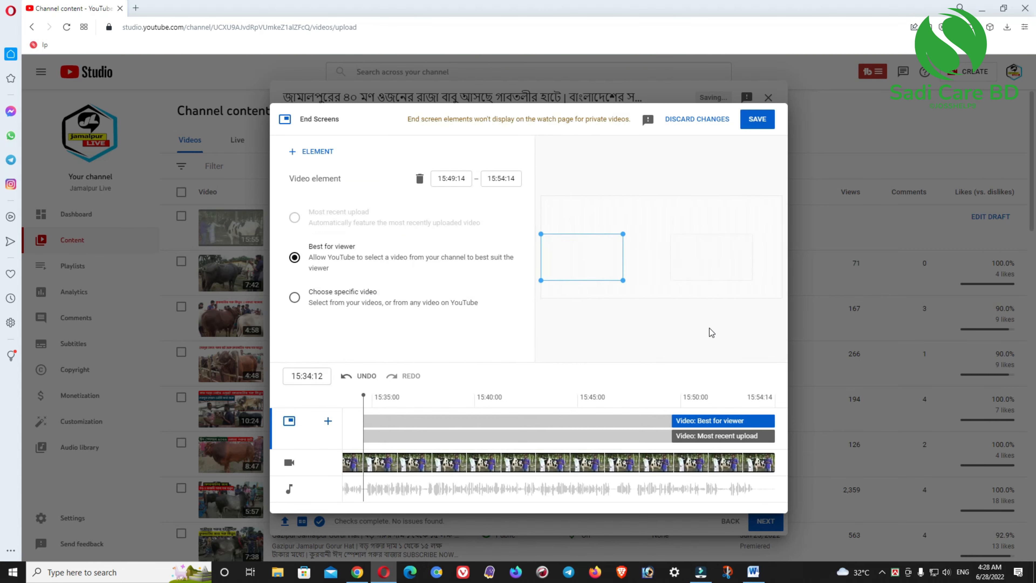